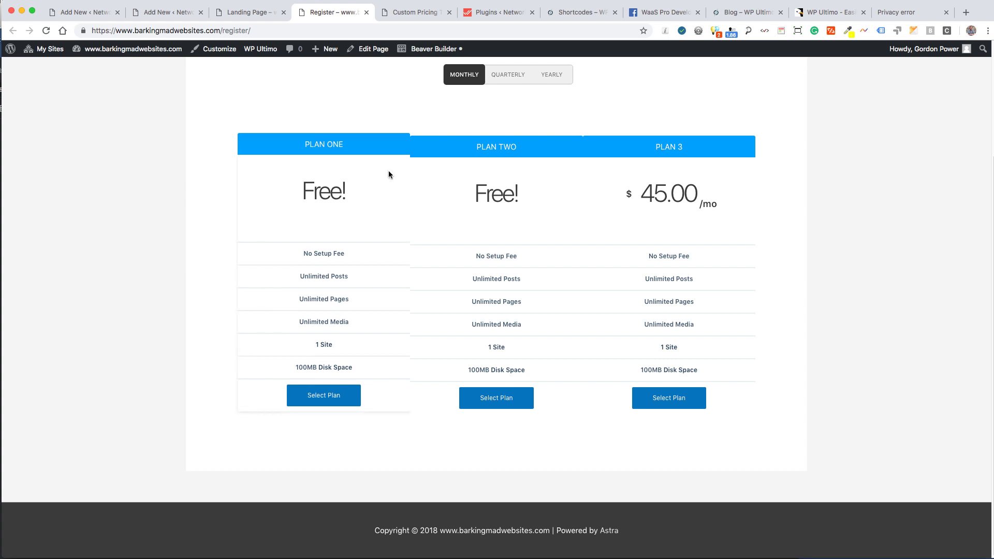
Step: View the Custom Pricing page, then the Plan Link section of the WP Ultimo shortcodes docs
{"action": "left_click", "coordinate": [418, 14]}
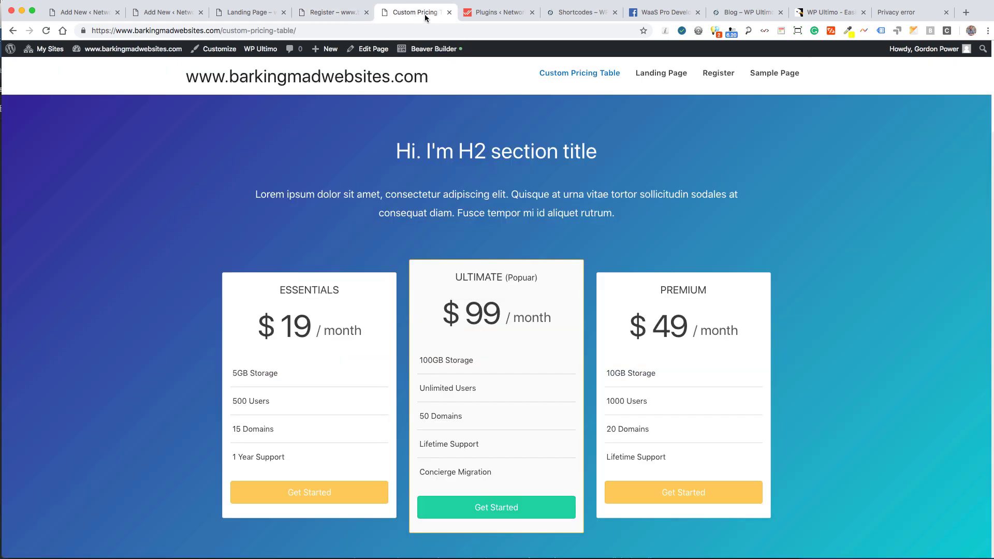
{"action": "left_click", "coordinate": [575, 14]}
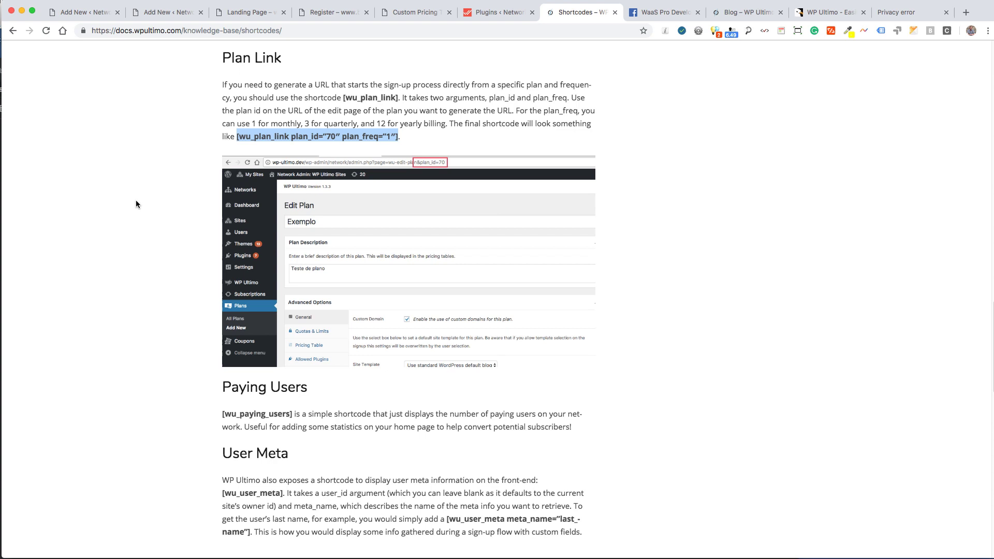
Step: Copy the example shortcode [wu_plan_link plan_id="70" plan_freq="1"] from the knowledge base
{"action": "left_click", "coordinate": [119, 140]}
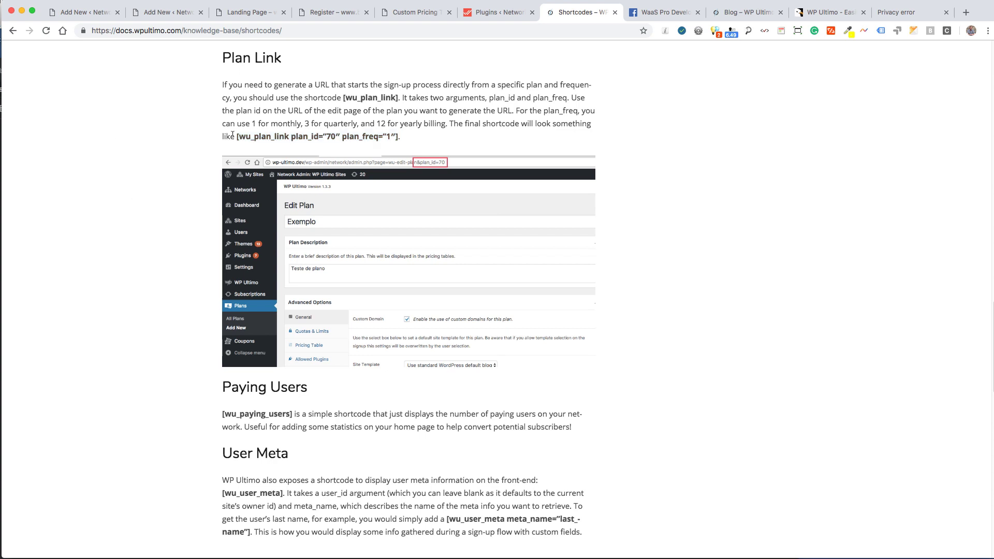
{"action": "left_click_drag", "start_coordinate": [236, 136], "coordinate": [399, 137]}
{"action": "right_click", "coordinate": [363, 138]}
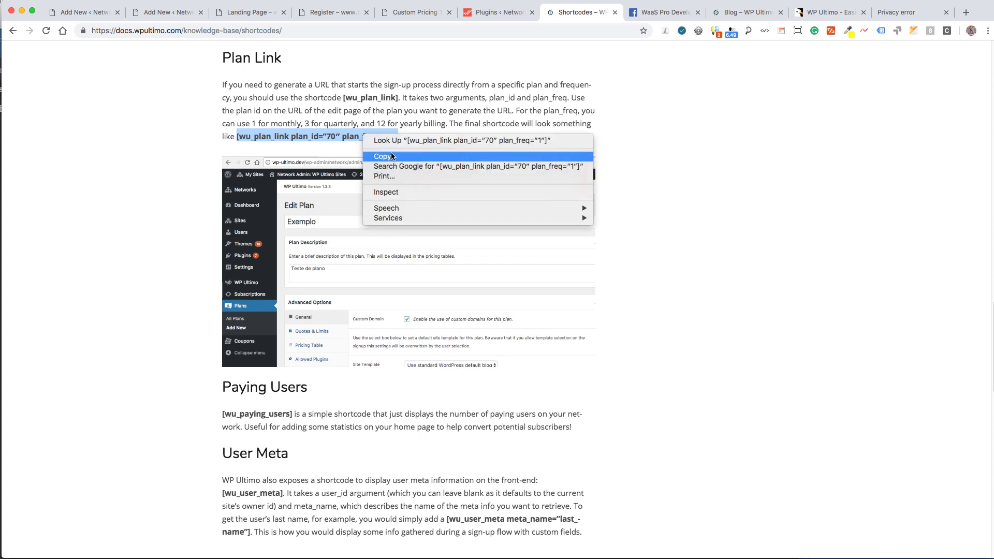
{"action": "left_click", "coordinate": [396, 156]}
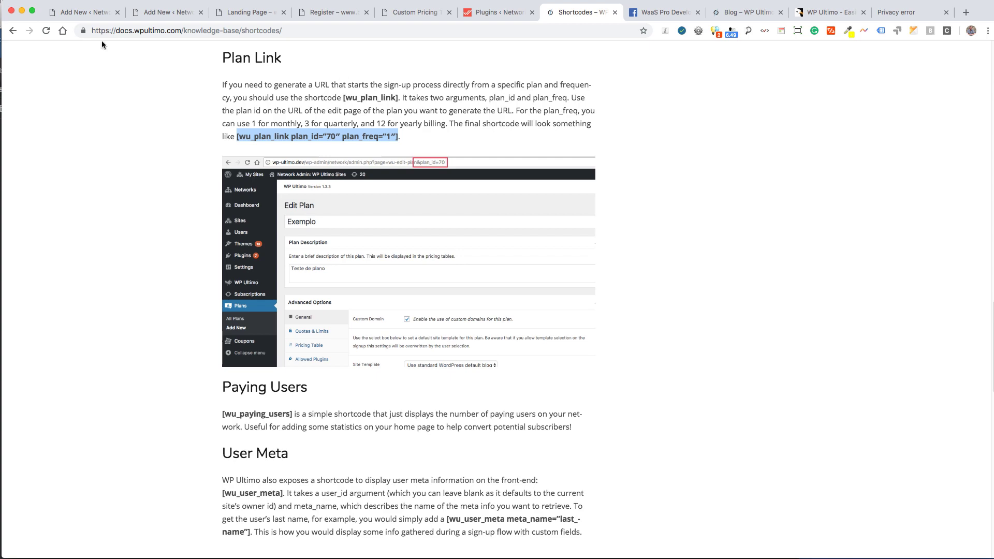
Step: Open Plan 3 from the WP Ultimo Plans list and highlight its ID 71 in the address
{"action": "left_click", "coordinate": [84, 12]}
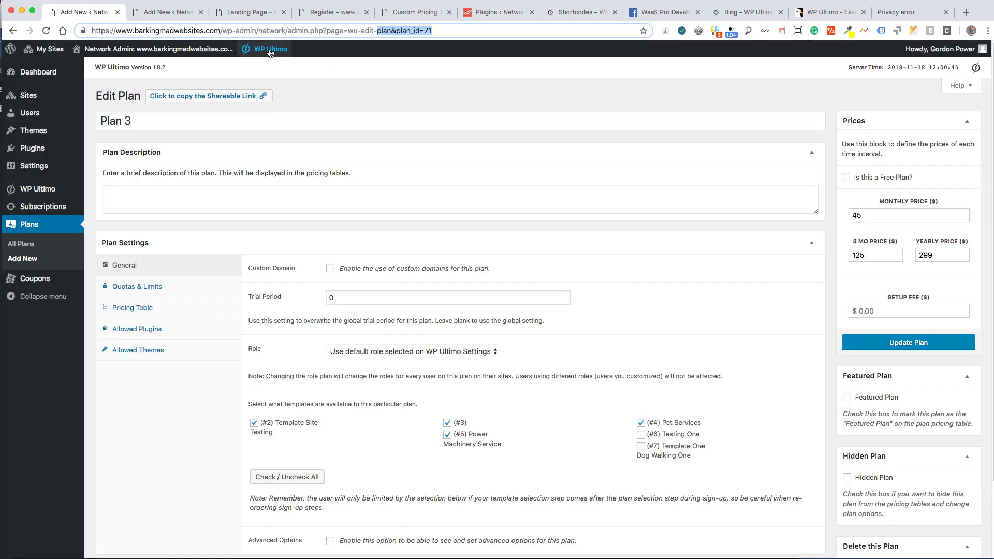
{"action": "mouse_move", "coordinate": [270, 53]}
{"action": "left_click", "coordinate": [251, 97]}
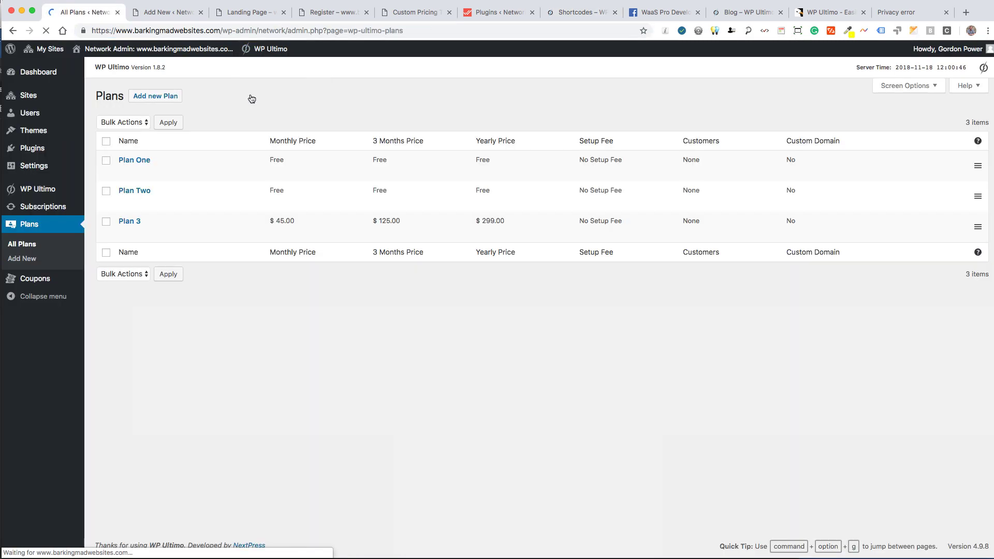
{"action": "left_click", "coordinate": [124, 233]}
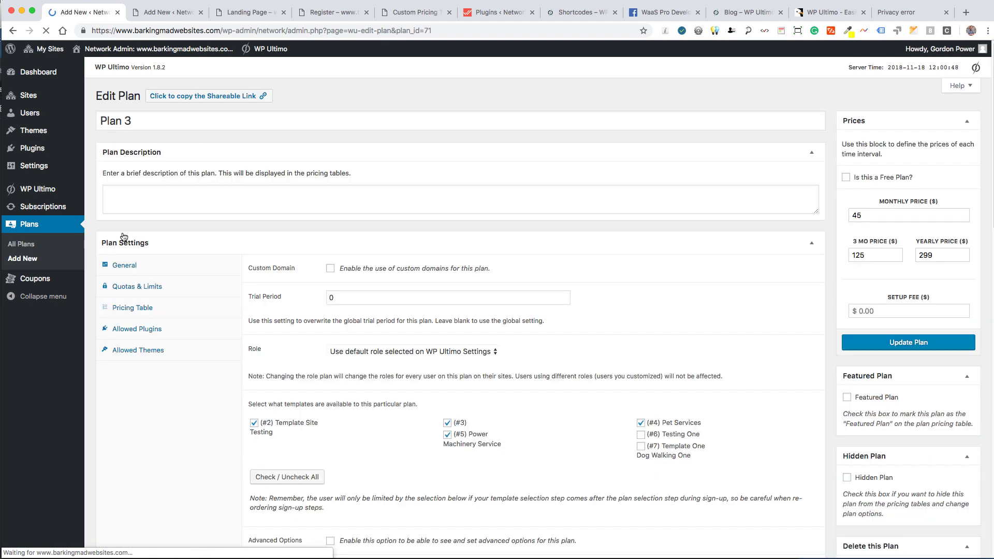
{"action": "left_click_drag", "start_coordinate": [425, 30], "coordinate": [442, 30]}
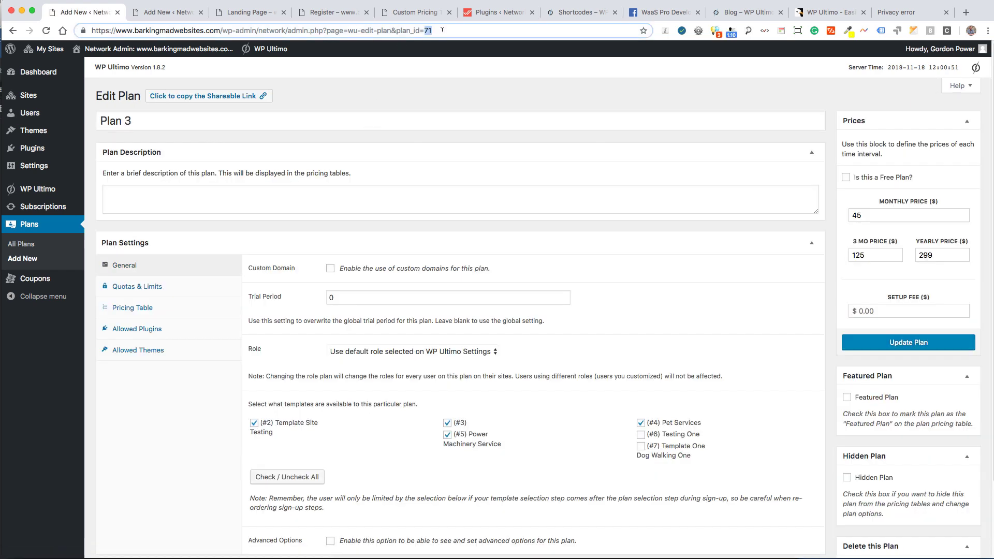
Step: Open the Custom Pricing Table page in Beaver Builder and browse the Prebuilt Rows panel
{"action": "left_click", "coordinate": [408, 17]}
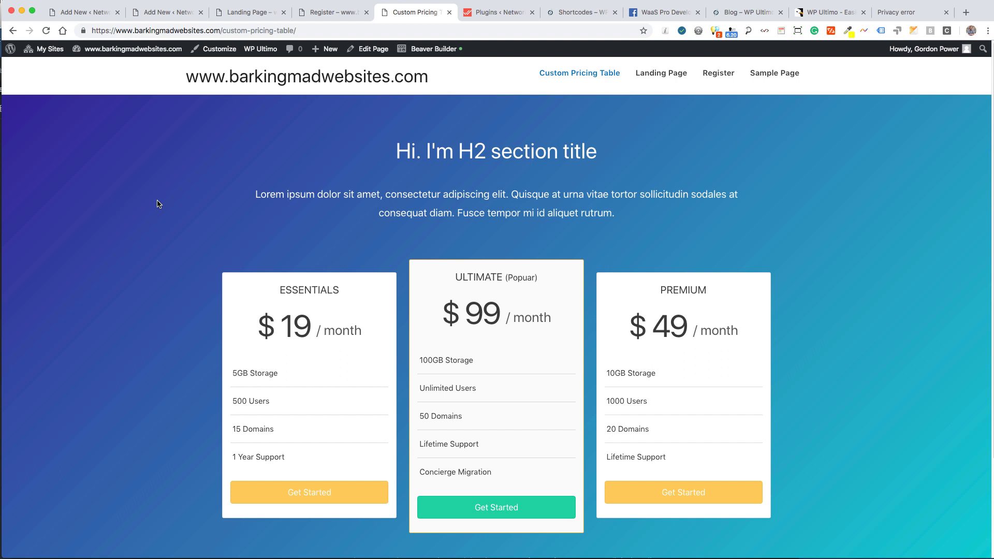
{"action": "left_click", "coordinate": [427, 50]}
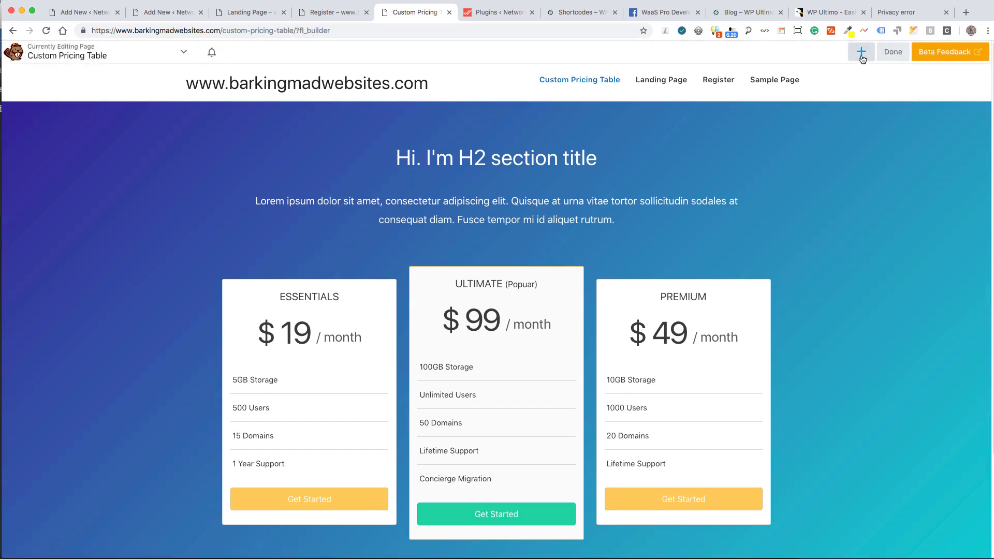
{"action": "left_click", "coordinate": [862, 52]}
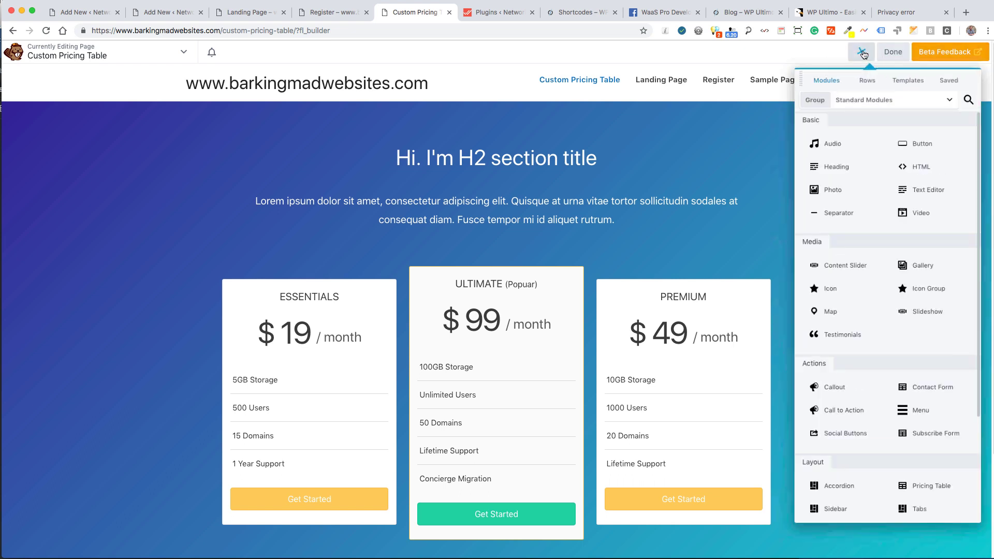
{"action": "left_click", "coordinate": [865, 81]}
{"action": "left_click", "coordinate": [851, 104]}
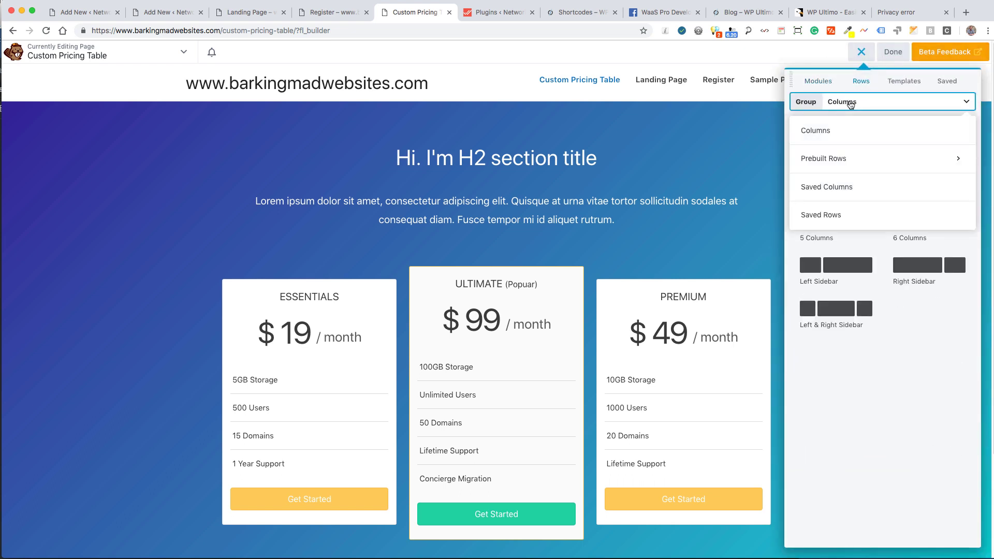
{"action": "left_click", "coordinate": [818, 161]}
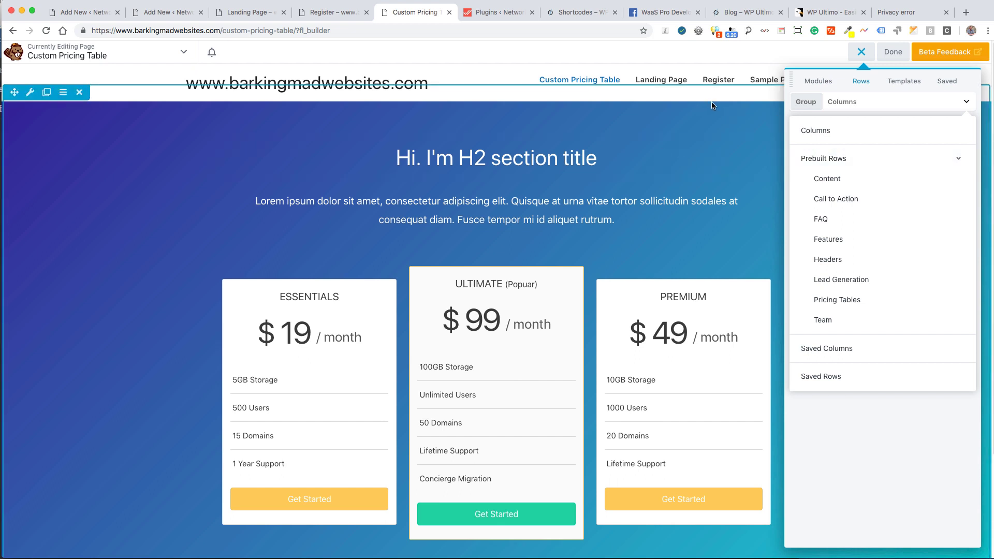
{"action": "left_click", "coordinate": [861, 52]}
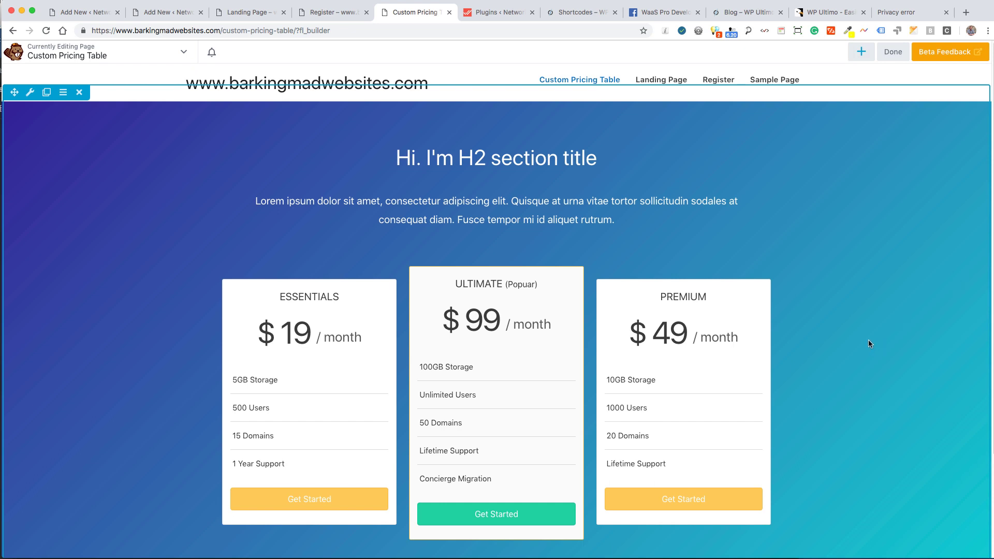
Step: Replace the Essentials box's Button URL with the pasted wu_plan_link shortcode
{"action": "left_click", "coordinate": [301, 504]}
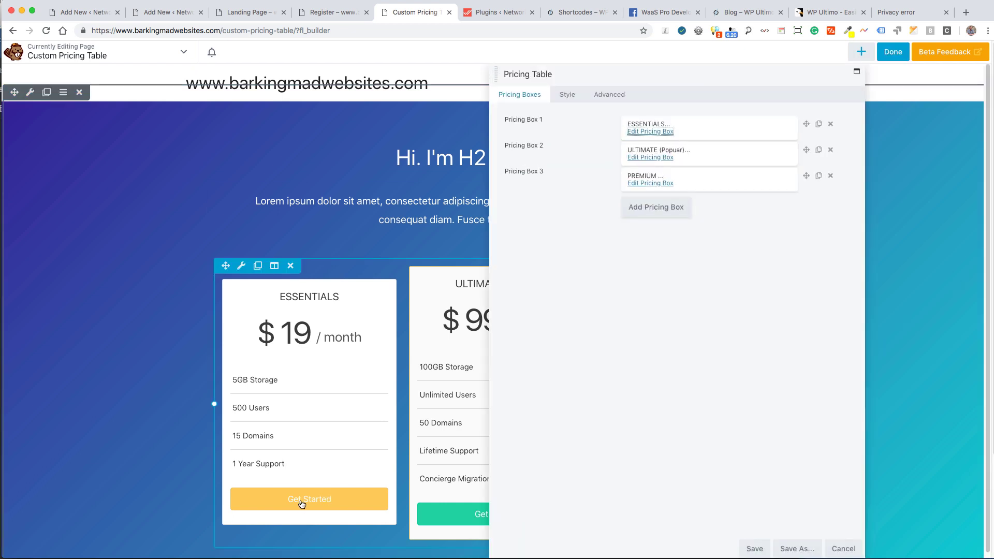
{"action": "left_click", "coordinate": [641, 131]}
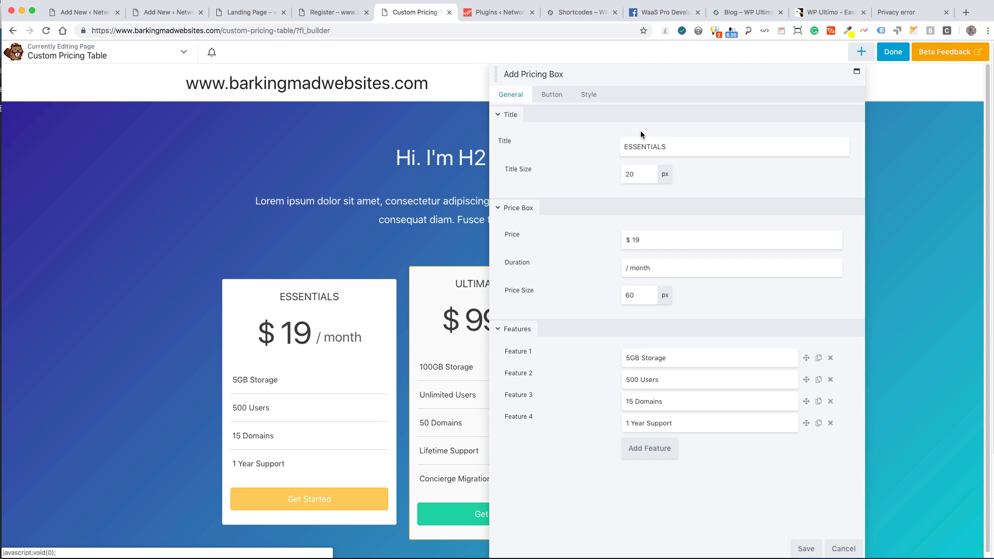
{"action": "left_click", "coordinate": [552, 94]}
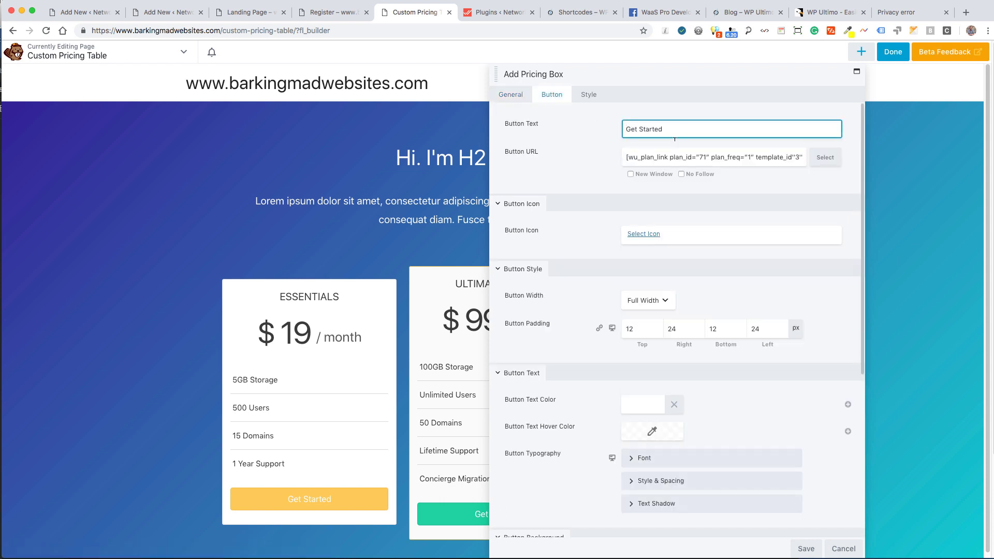
{"action": "left_click", "coordinate": [646, 157]}
{"action": "key", "text": "ctrl+a"}
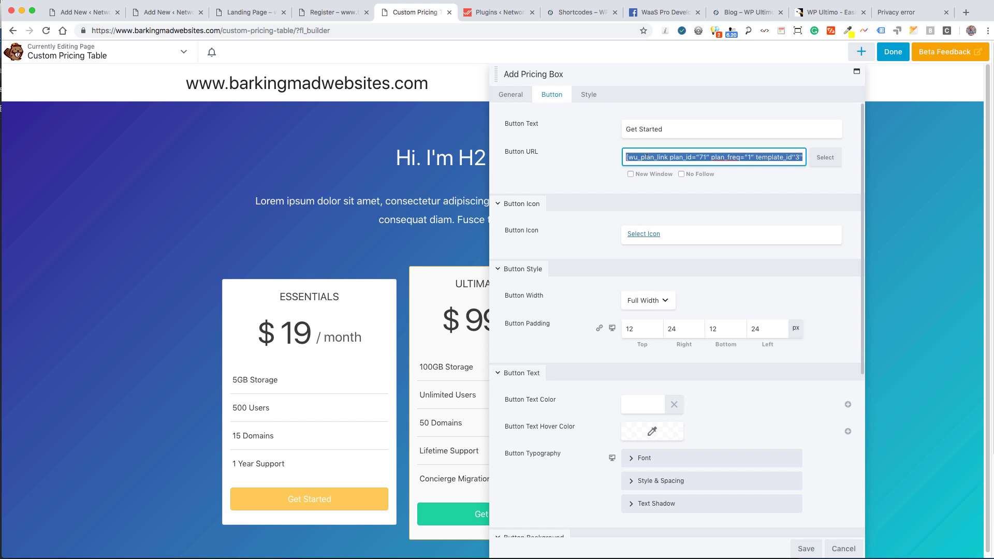
{"action": "key", "text": "BackSpace"}
{"action": "key", "text": "ctrl+v"}
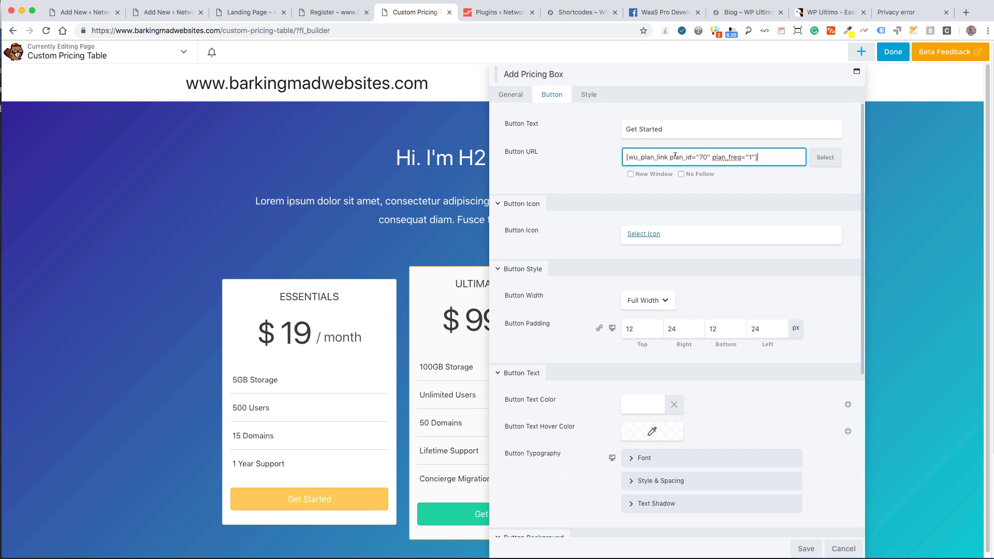
Step: Change the shortcode's plan_id from 70 to 71 and save the pricing box and table
{"action": "left_click", "coordinate": [706, 156]}
{"action": "key", "text": "BackSpace"}
{"action": "type", "text": "1"}
{"action": "left_click", "coordinate": [804, 549]}
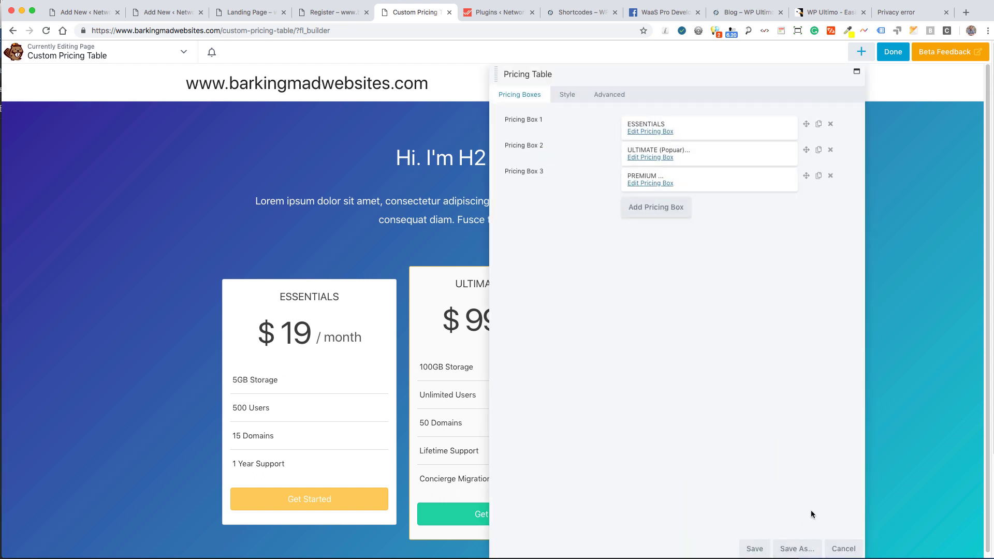
{"action": "left_click", "coordinate": [755, 549]}
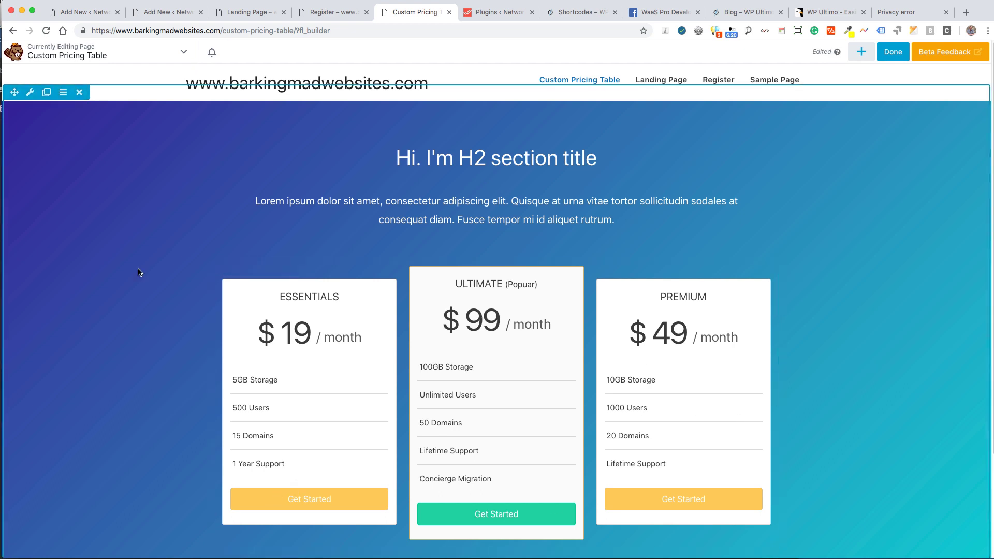
Step: Publish the page, then in incognito reload the pricing page and follow Essentials Get Started
{"action": "left_click", "coordinate": [893, 53]}
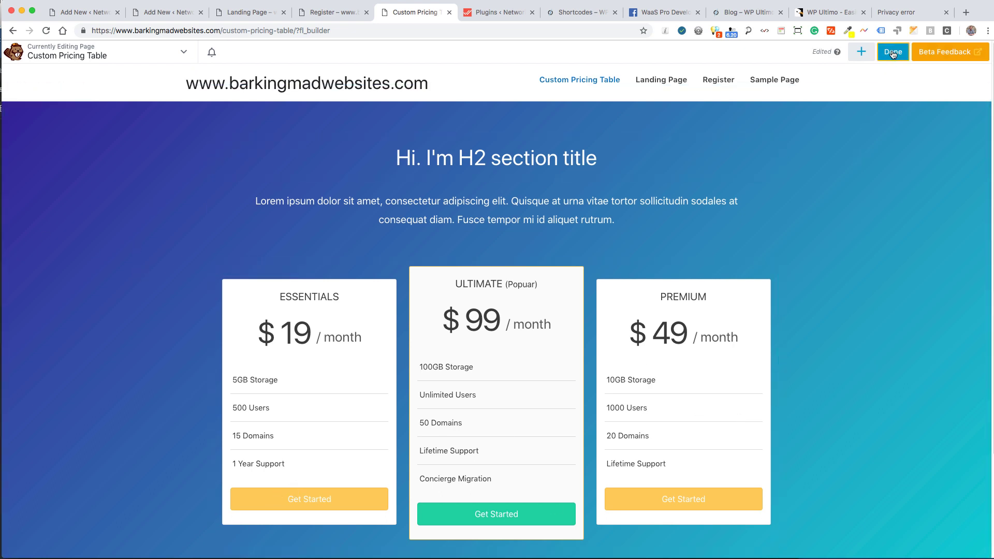
{"action": "left_click", "coordinate": [916, 52]}
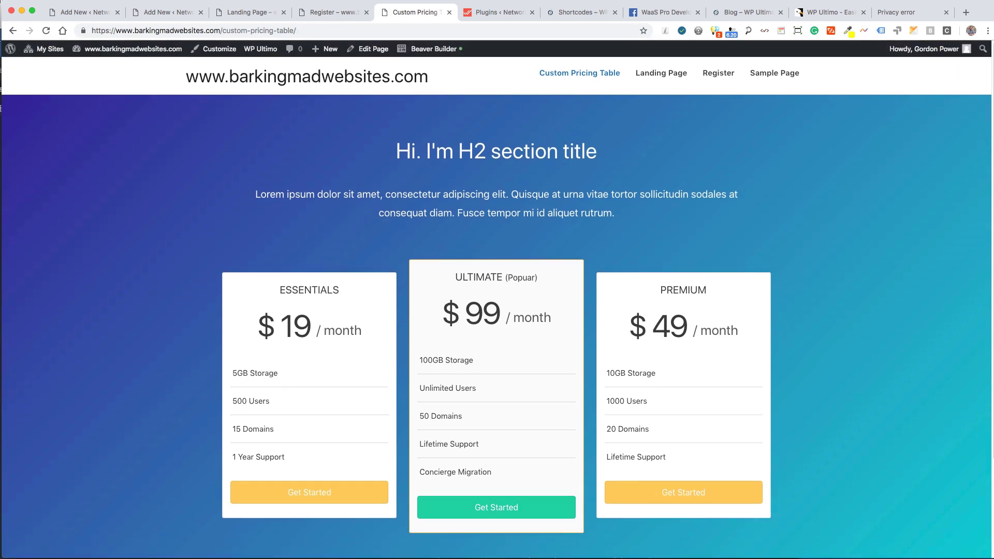
{"action": "key", "text": "super+grave"}
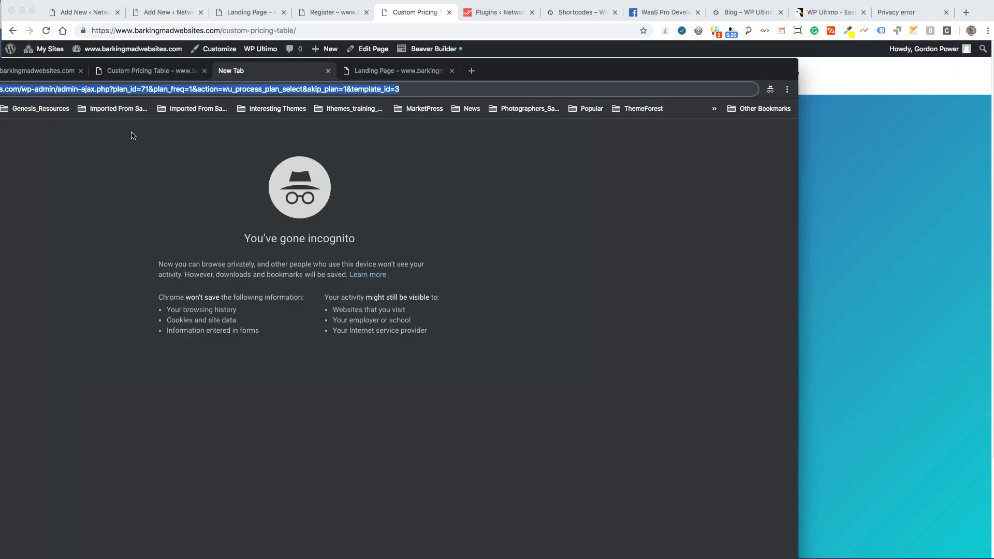
{"action": "left_click_drag", "start_coordinate": [553, 71], "coordinate": [752, 18]}
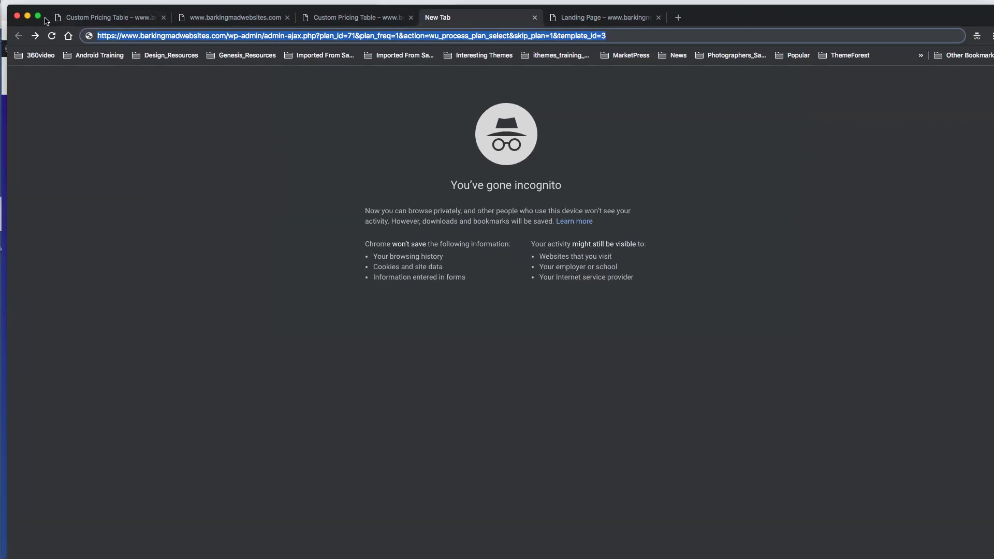
{"action": "left_click", "coordinate": [95, 19]}
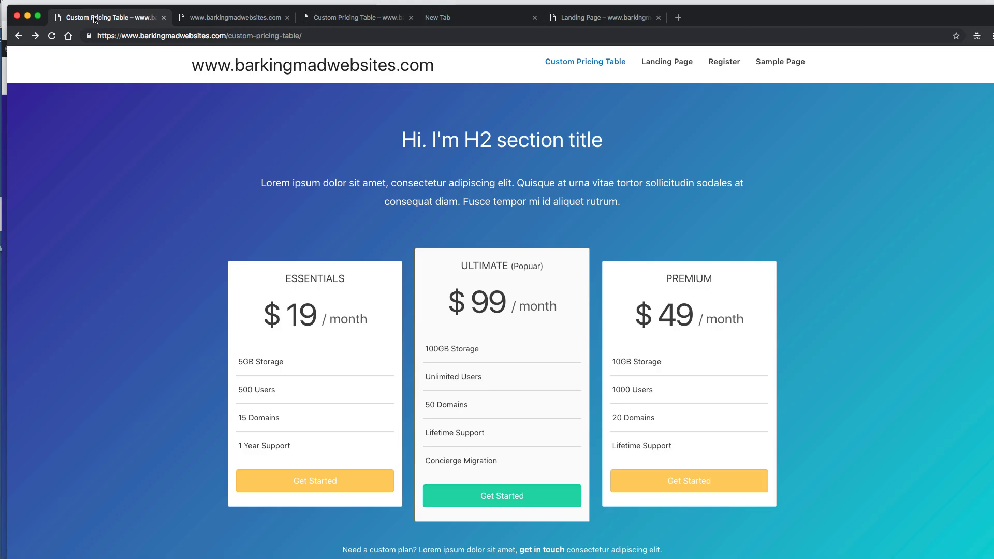
{"action": "left_click", "coordinate": [52, 36]}
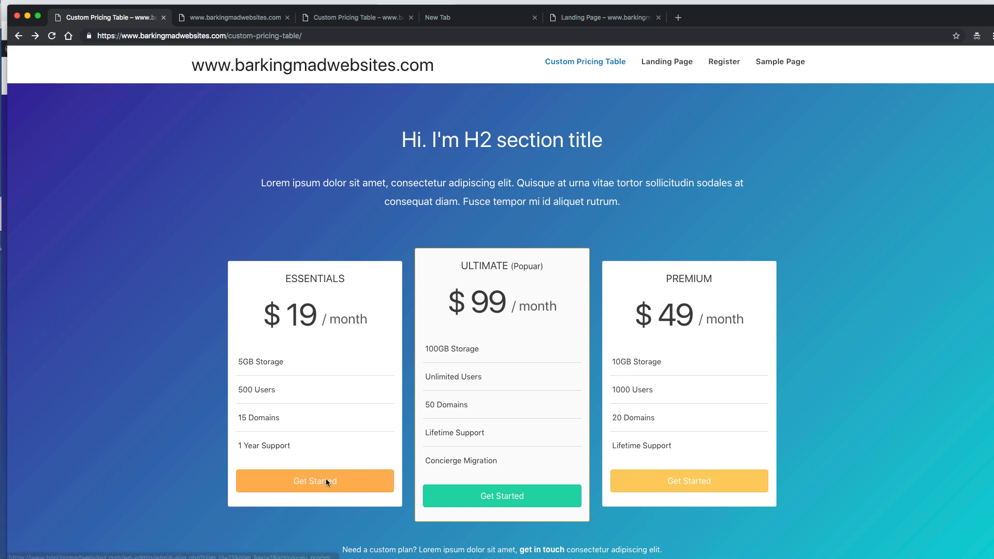
{"action": "left_click", "coordinate": [305, 484]}
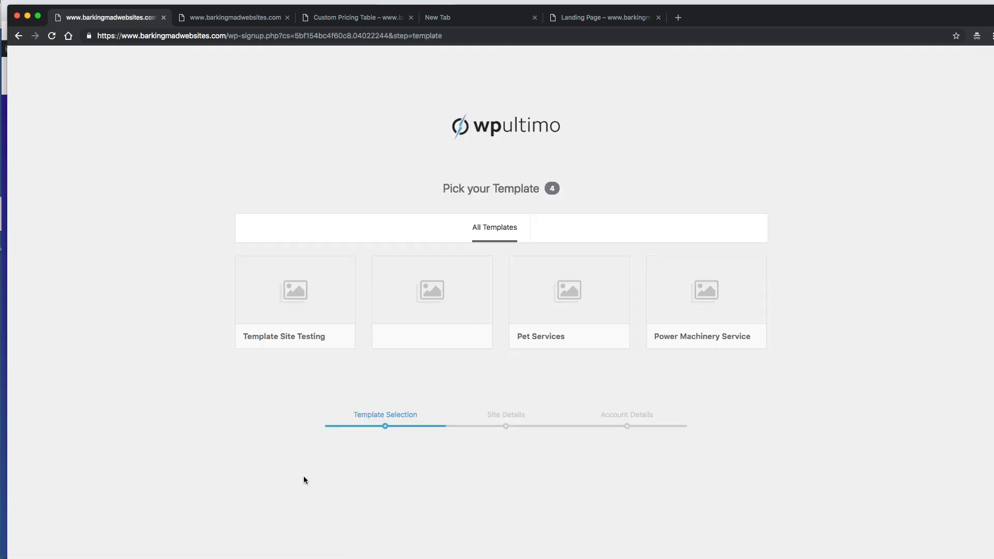
{"action": "mouse_move", "coordinate": [282, 290]}
Step: Minimize the incognito window and launch Beaver Builder on the Landing Page tab
{"action": "left_click", "coordinate": [28, 16]}
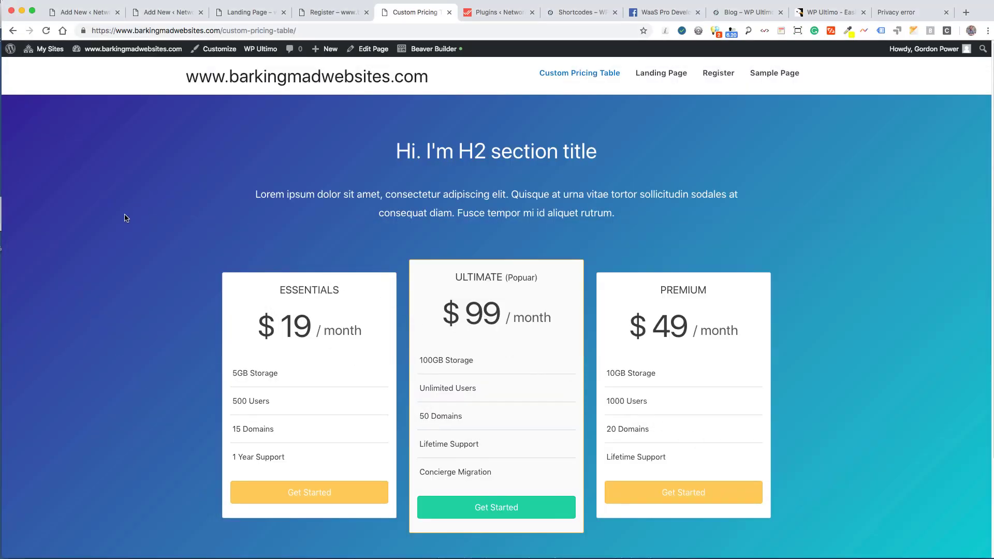
{"action": "left_click", "coordinate": [249, 14]}
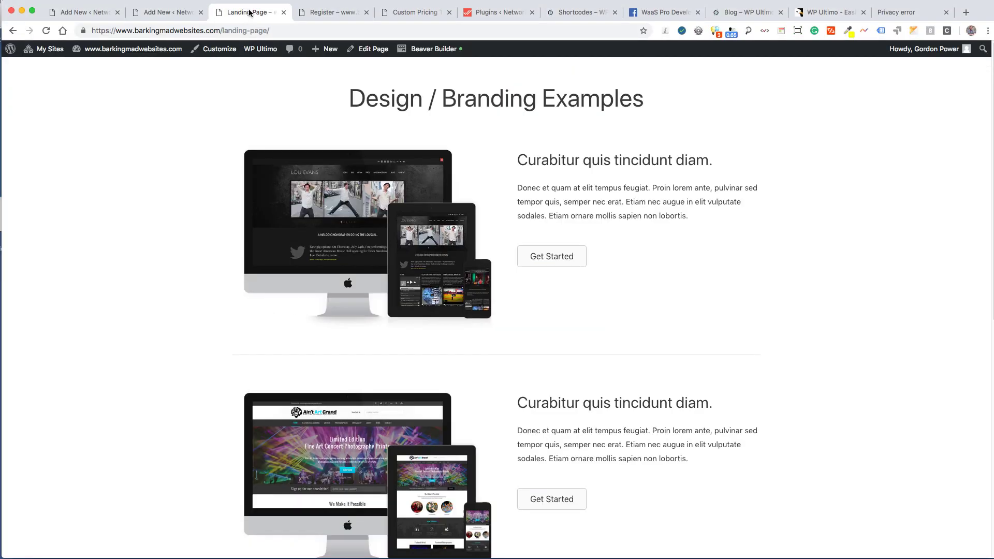
{"action": "left_click", "coordinate": [428, 50]}
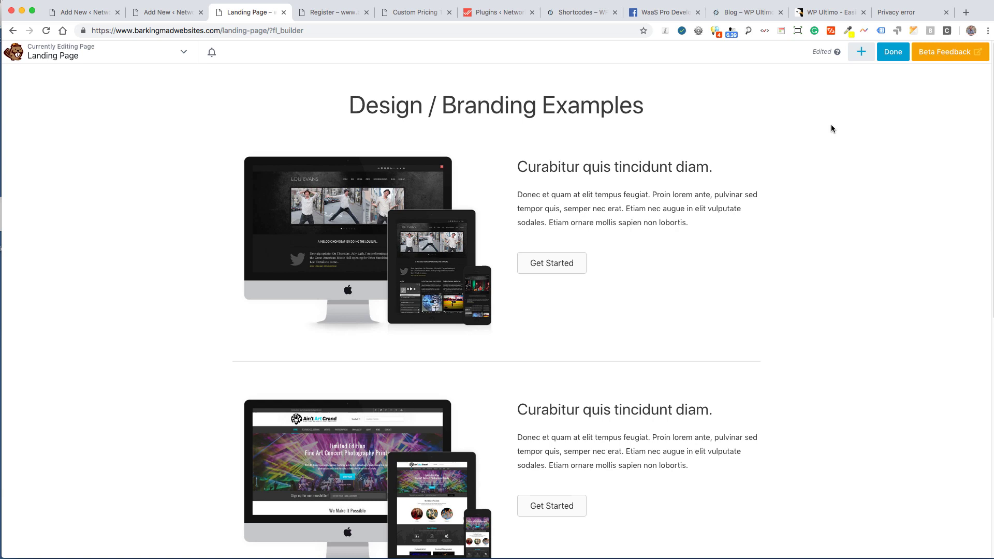
Step: Link the first Get Started button to [wu_plan_link plan_id="71" plan_freq="1"], save, and finish editing
{"action": "left_click", "coordinate": [528, 256]}
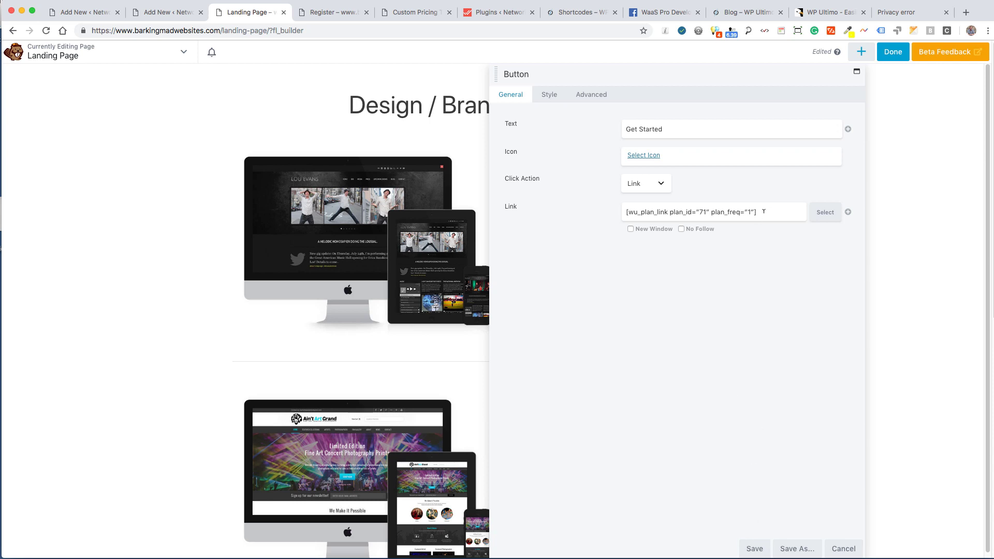
{"action": "left_click", "coordinate": [755, 548]}
{"action": "left_click", "coordinate": [891, 53]}
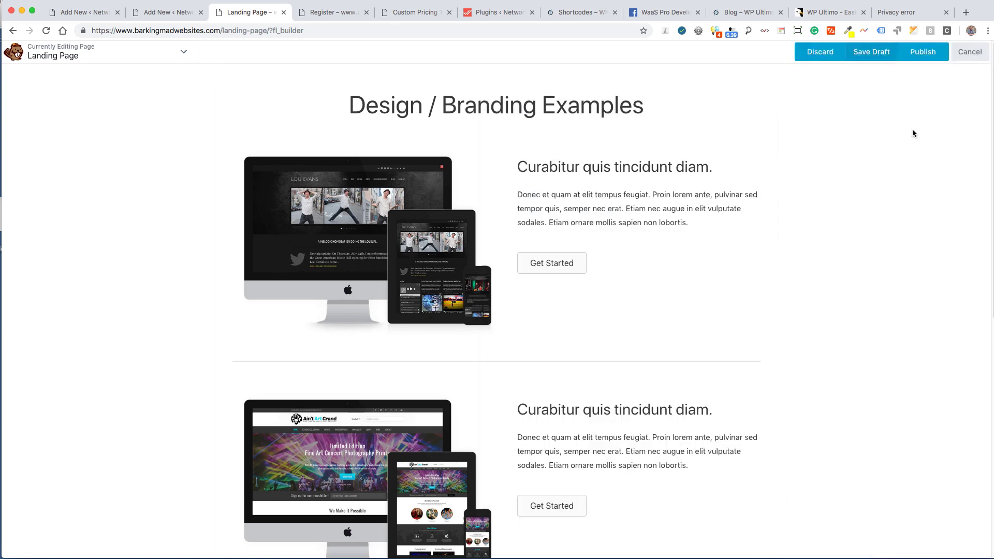
Step: Publish the Landing Page, reload it, and verify Get Started opens Pick your Template
{"action": "left_click", "coordinate": [927, 52]}
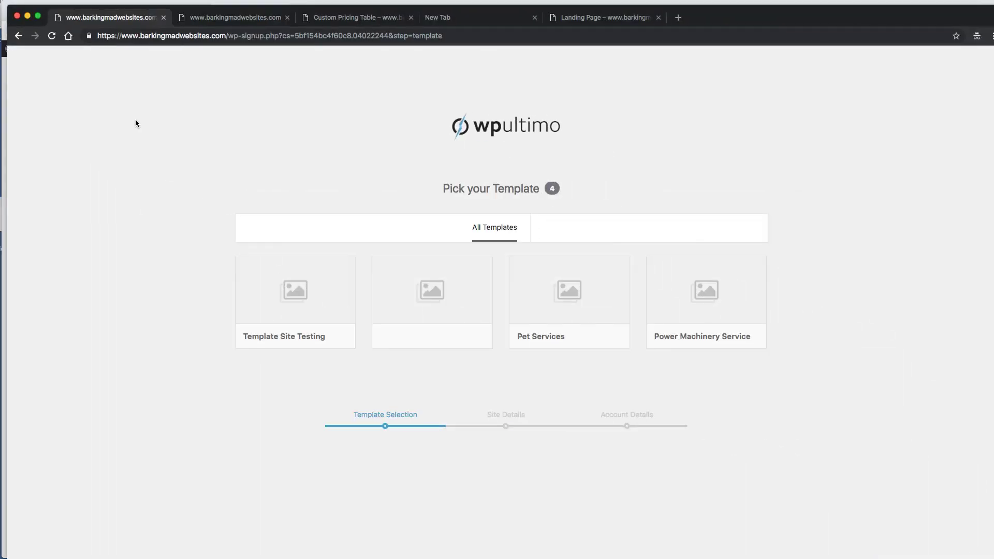
{"action": "left_click", "coordinate": [255, 20]}
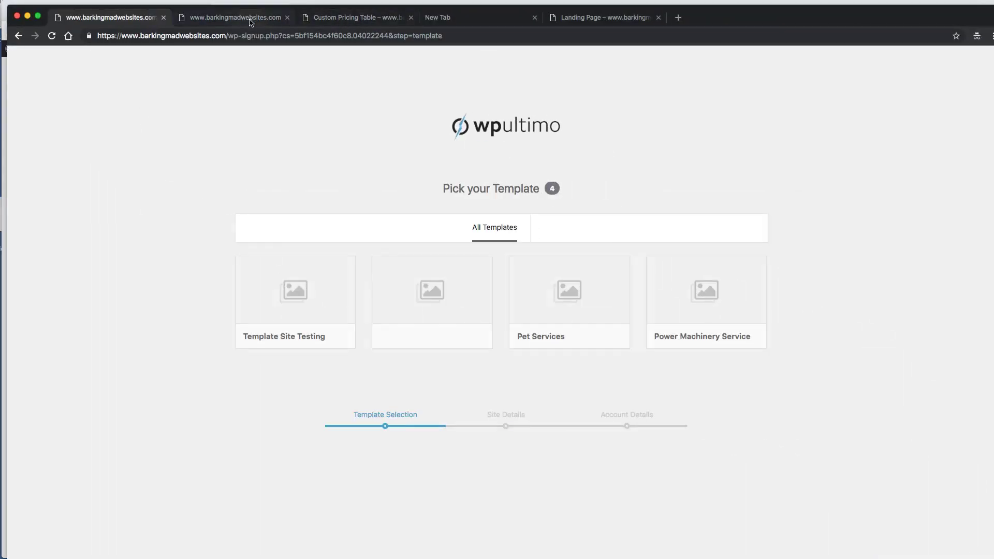
{"action": "left_click", "coordinate": [610, 18]}
{"action": "left_click", "coordinate": [52, 37]}
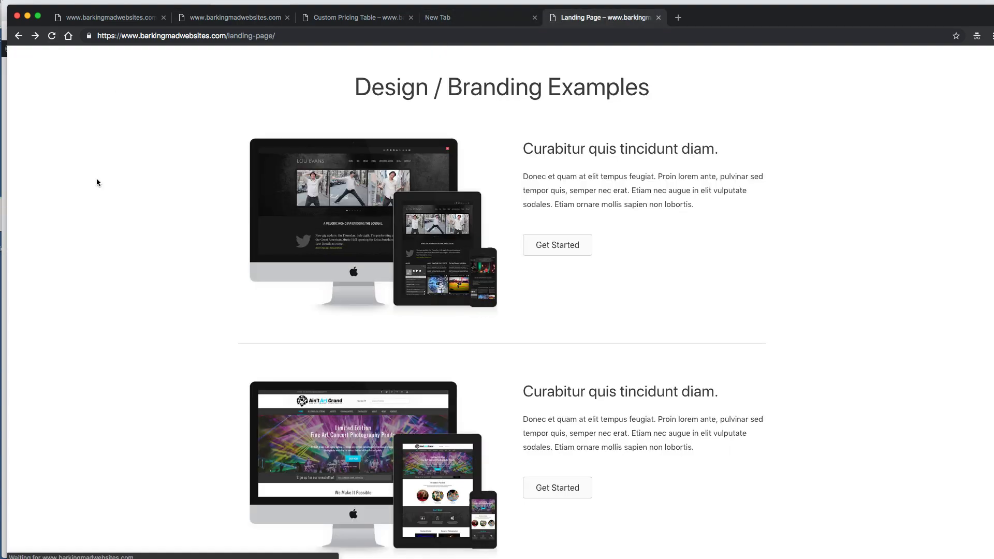
{"action": "left_click", "coordinate": [551, 246]}
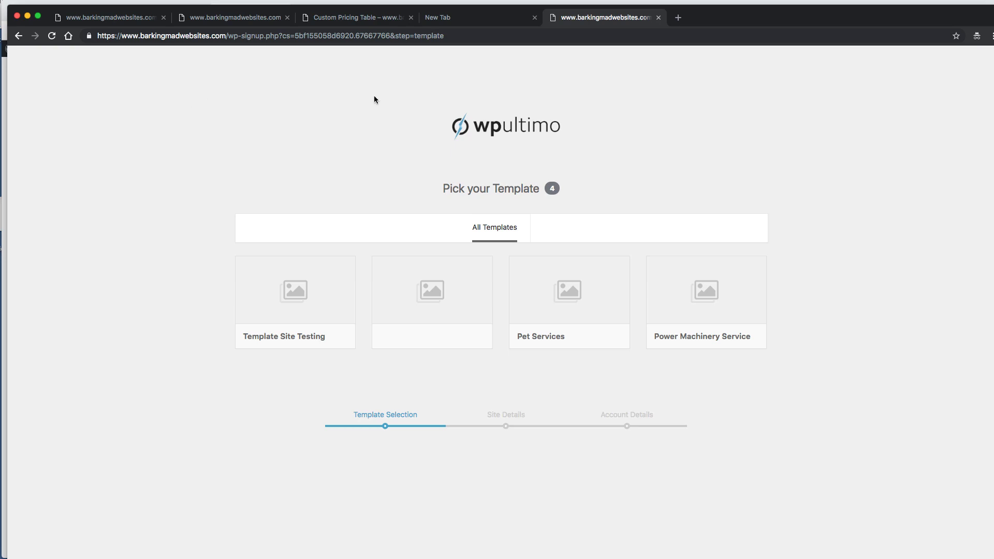
{"action": "left_click", "coordinate": [342, 18]}
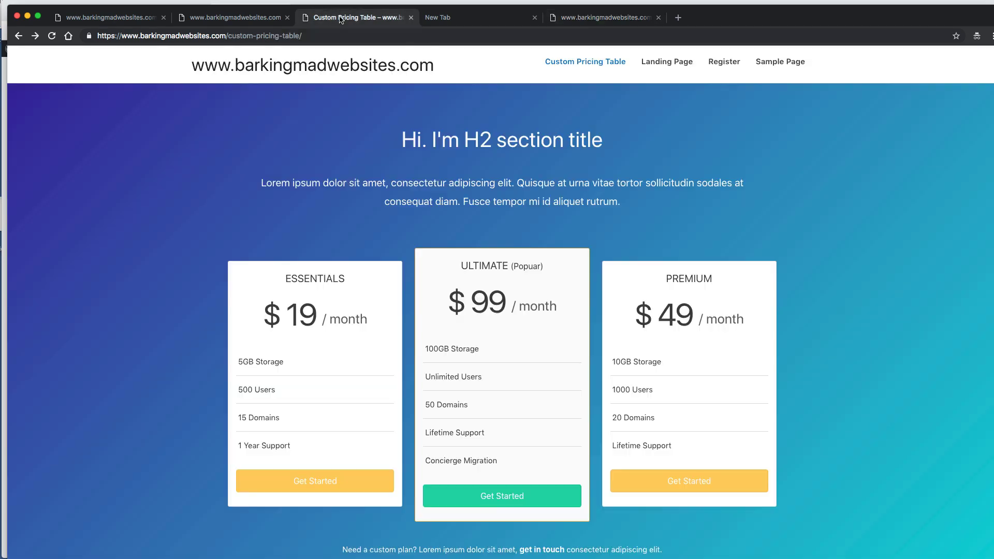
Step: Copy the admin-ajax signup URL from the New Tab's address bar
{"action": "left_click", "coordinate": [464, 15]}
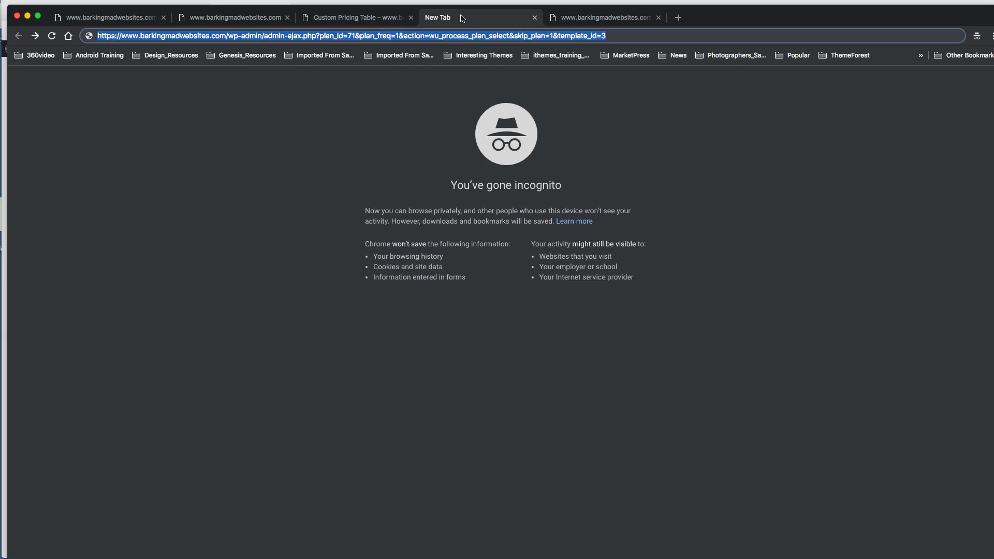
{"action": "right_click", "coordinate": [150, 34]}
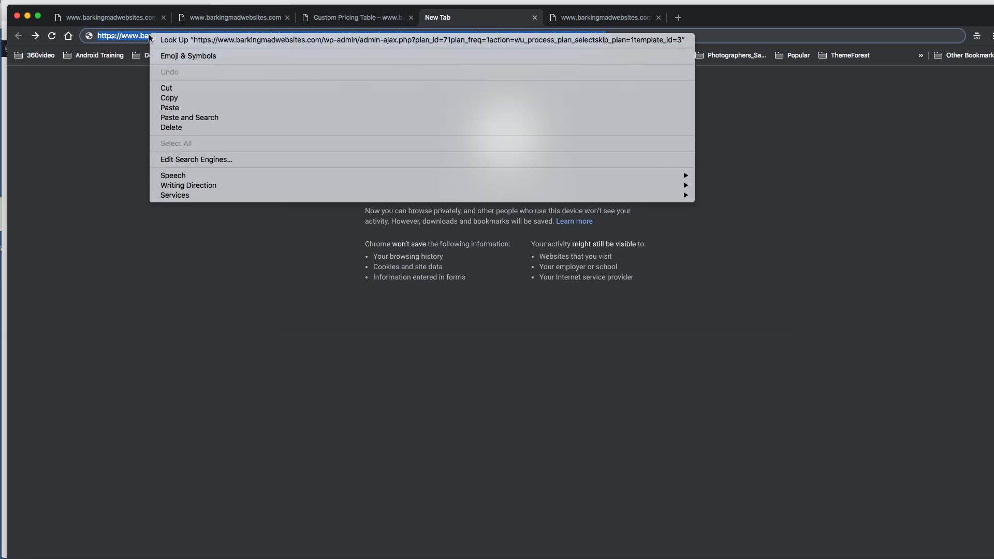
{"action": "left_click", "coordinate": [182, 98]}
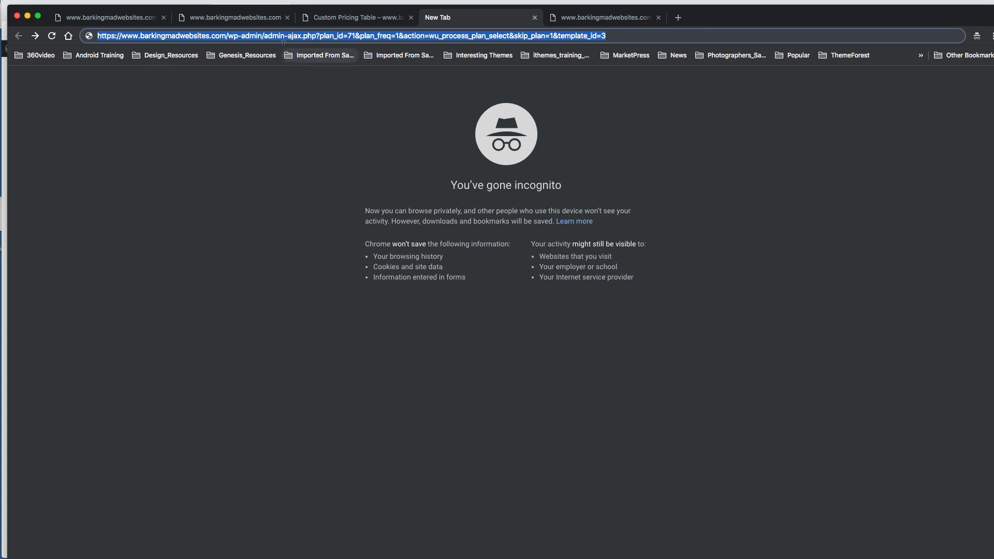
Step: Highlight the URL's plan_id=71, plan_freq=1 and skip_plan=1 parameters, then return to the landing page window
{"action": "double_click", "coordinate": [352, 35]}
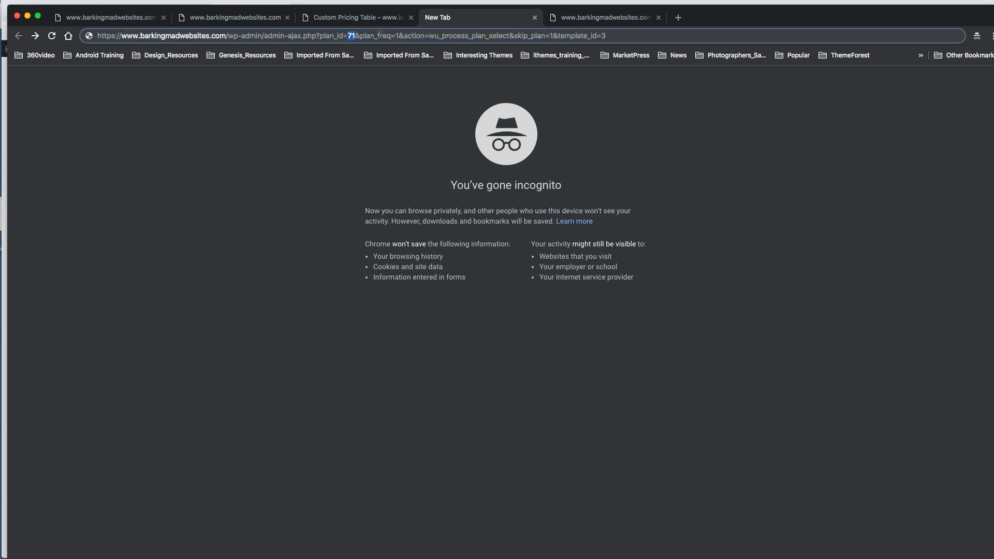
{"action": "left_click_drag", "start_coordinate": [360, 35], "coordinate": [404, 36]}
{"action": "left_click_drag", "start_coordinate": [495, 36], "coordinate": [612, 33]}
{"action": "left_click", "coordinate": [327, 34]}
{"action": "triple_click", "coordinate": [327, 33]}
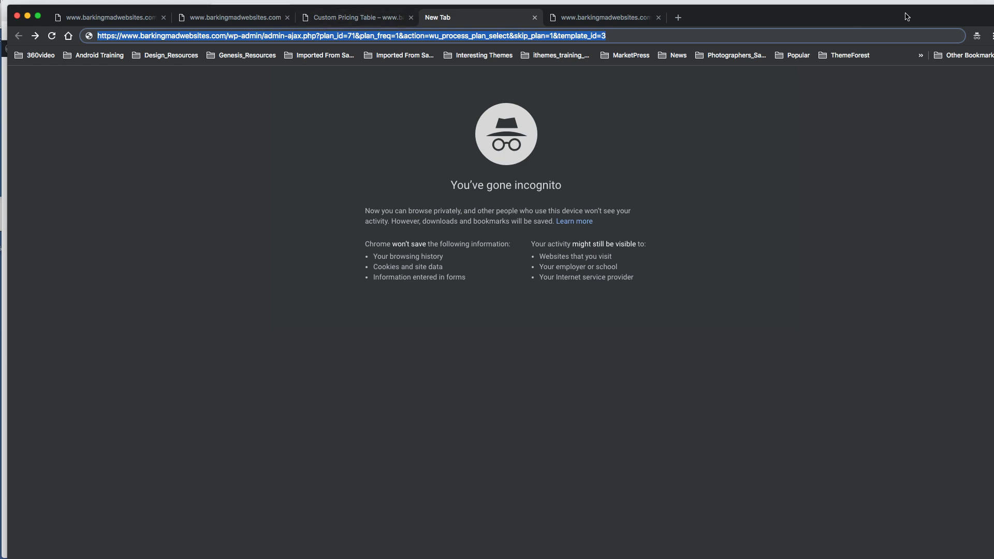
{"action": "left_click_drag", "start_coordinate": [888, 17], "coordinate": [667, 94]}
{"action": "left_click", "coordinate": [879, 125]}
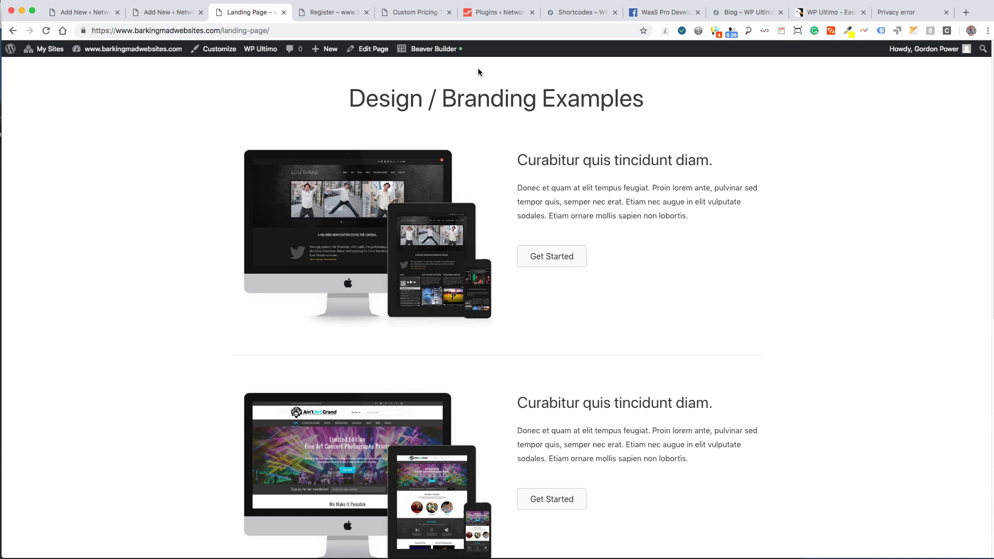
Step: In Beaver Builder, paste the copied wu_process_plan_select signup URL into the first Get Started button's link and save
{"action": "left_click", "coordinate": [419, 54]}
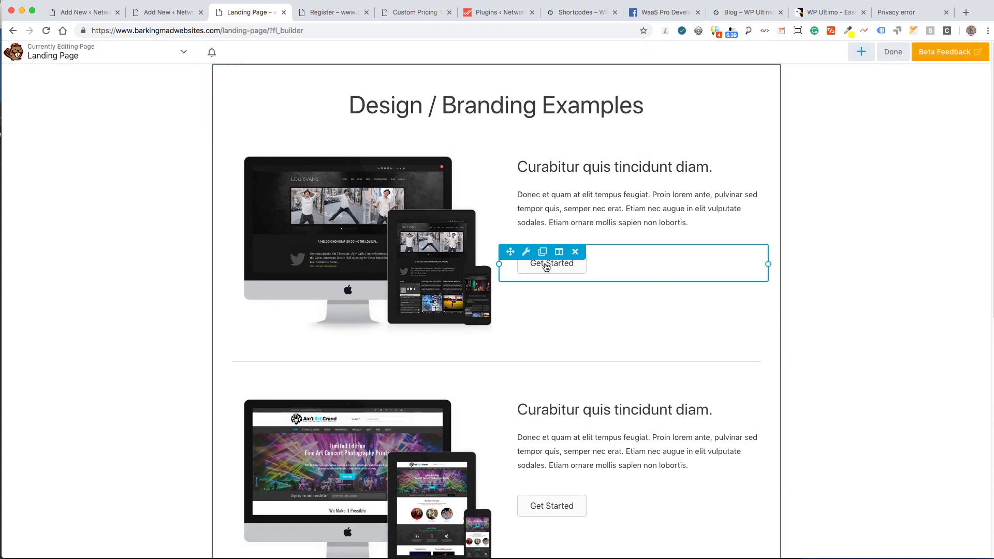
{"action": "left_click", "coordinate": [527, 253]}
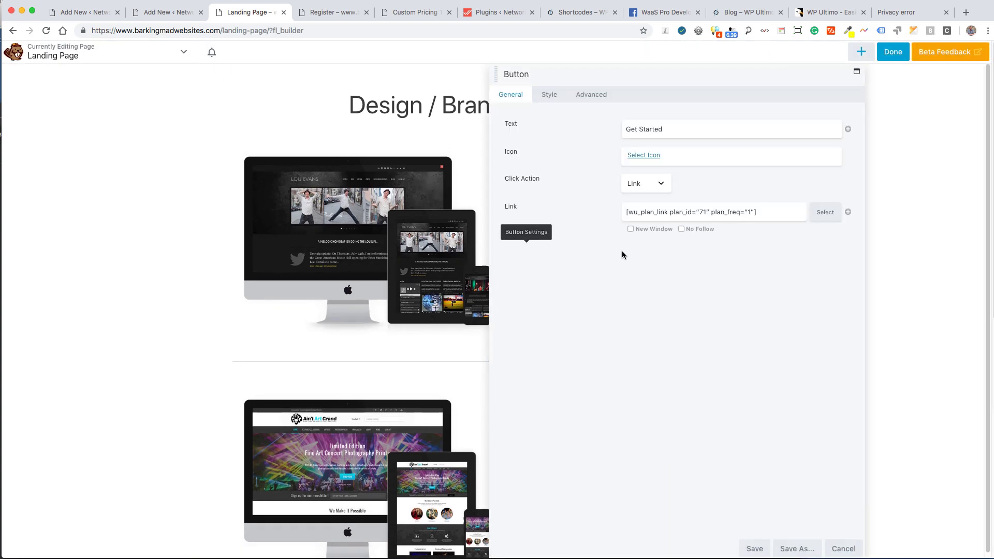
{"action": "triple_click", "coordinate": [683, 210]}
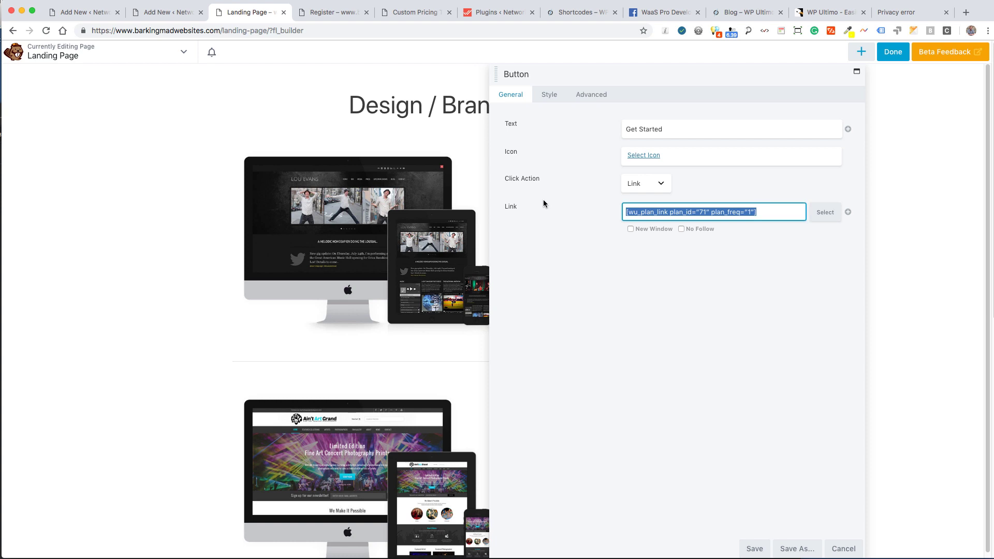
{"action": "key", "text": "super+v"}
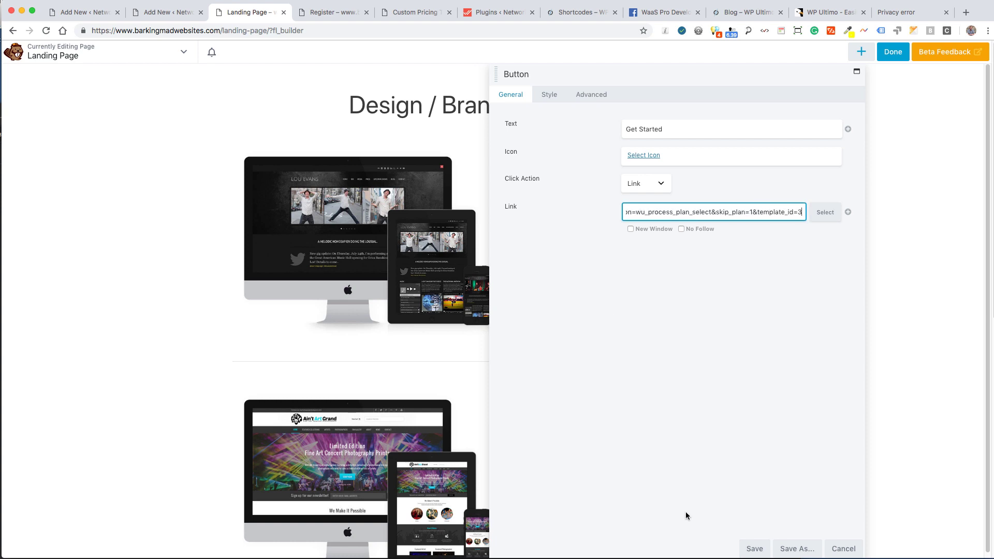
{"action": "left_click", "coordinate": [743, 551]}
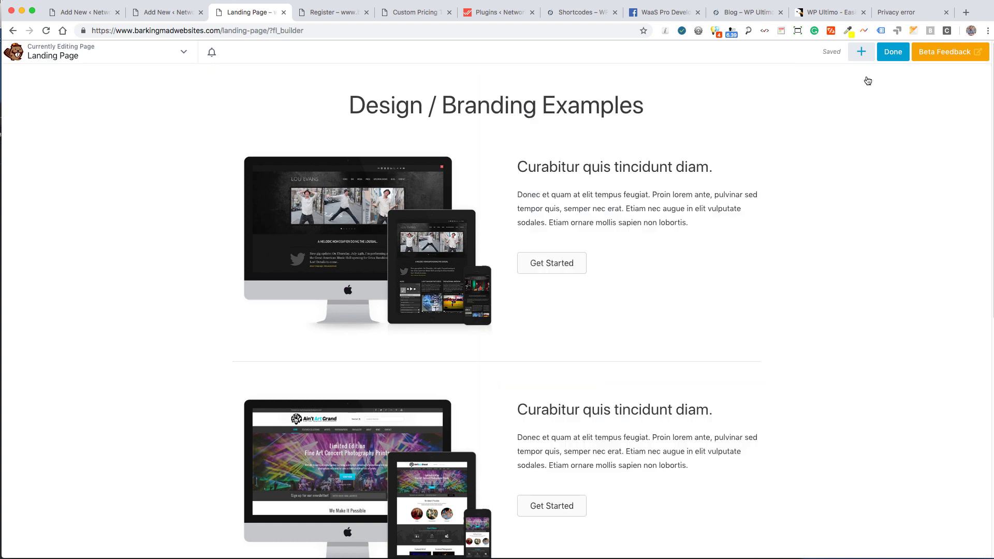
{"action": "left_click", "coordinate": [901, 53]}
Step: Publish the updated Landing Page and bring the incognito window forward, full screen
{"action": "left_click", "coordinate": [915, 52]}
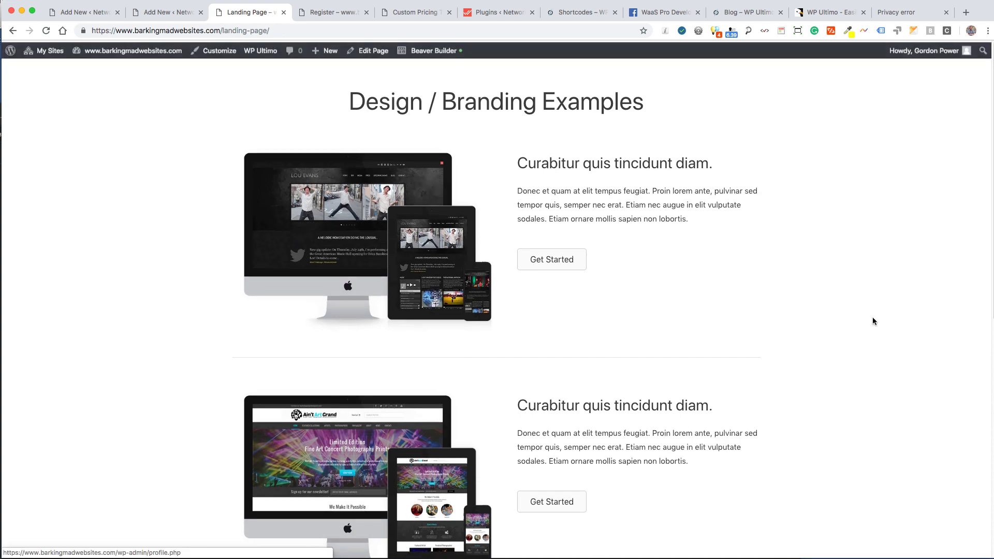
{"action": "key", "text": "super+grave"}
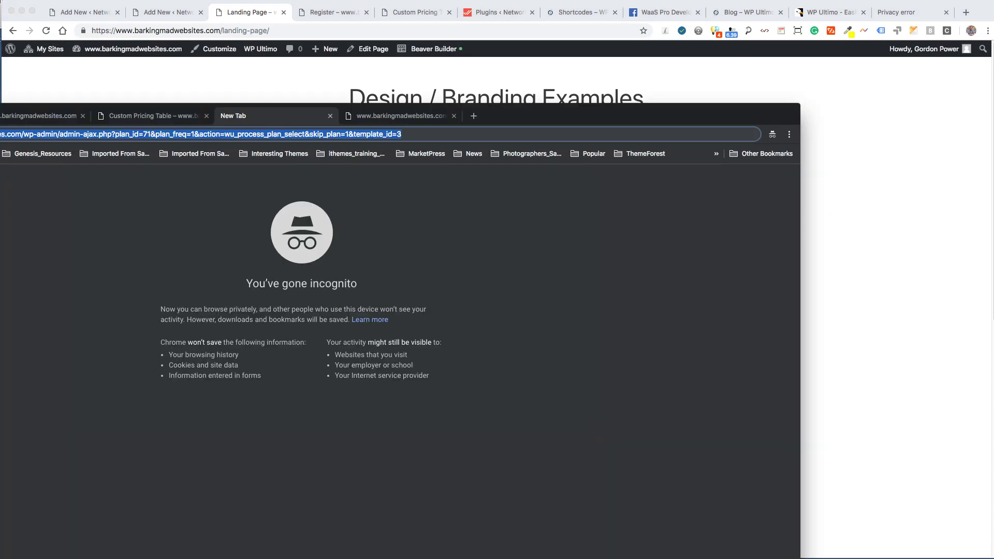
{"action": "left_click", "coordinate": [409, 117]}
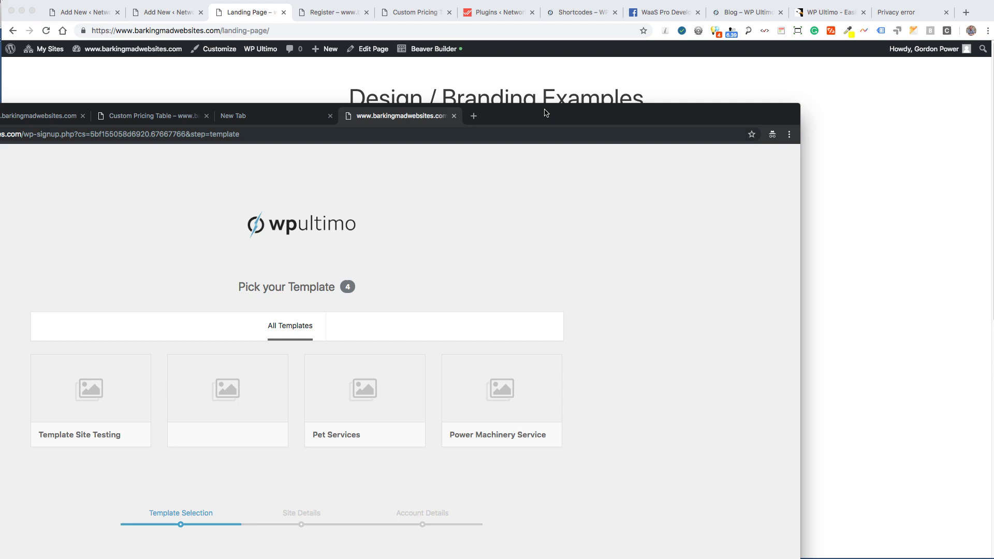
{"action": "left_click_drag", "start_coordinate": [524, 118], "coordinate": [721, 11]}
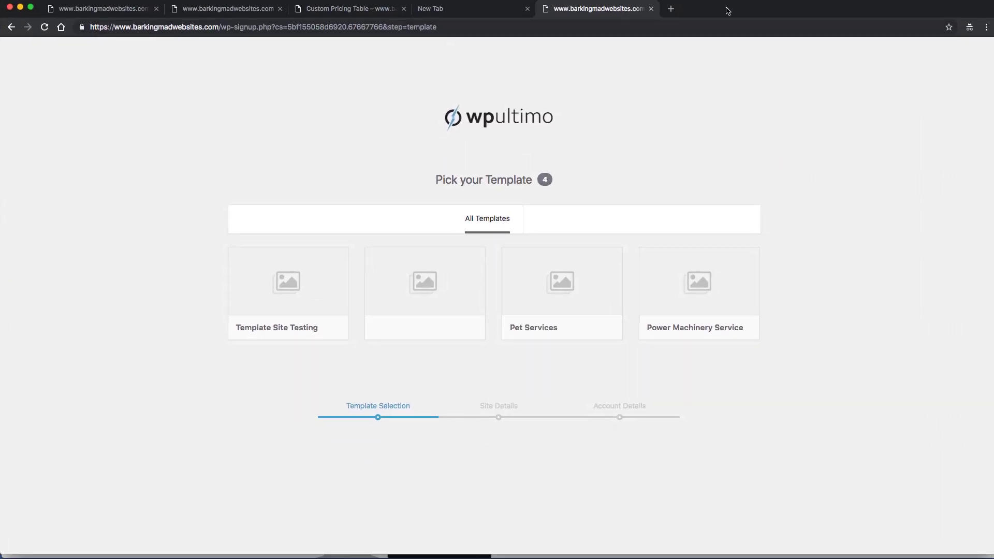
Step: Reload the landing page and confirm Get Started lands on the Site Details step's Site Title field
{"action": "left_click", "coordinate": [11, 28]}
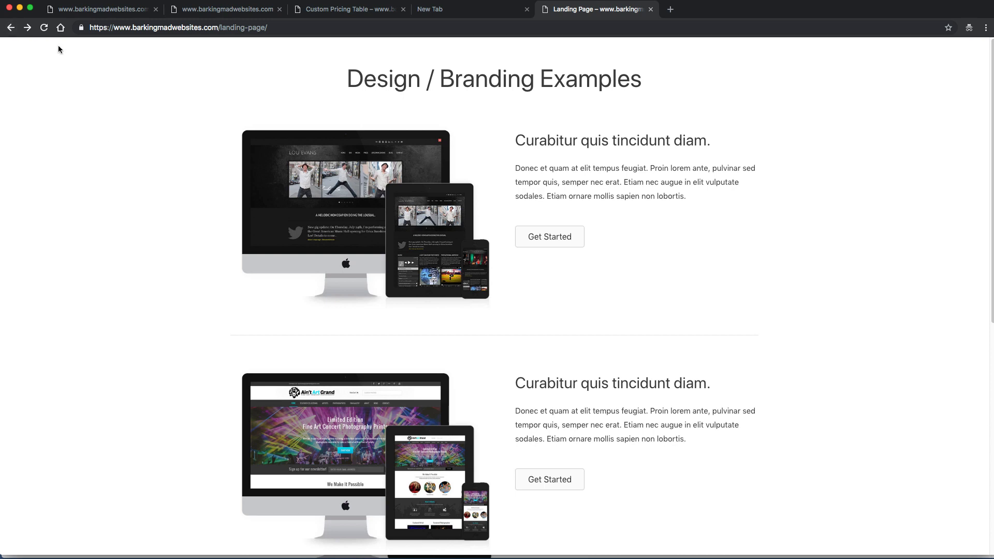
{"action": "left_click", "coordinate": [44, 28]}
{"action": "left_click", "coordinate": [548, 240]}
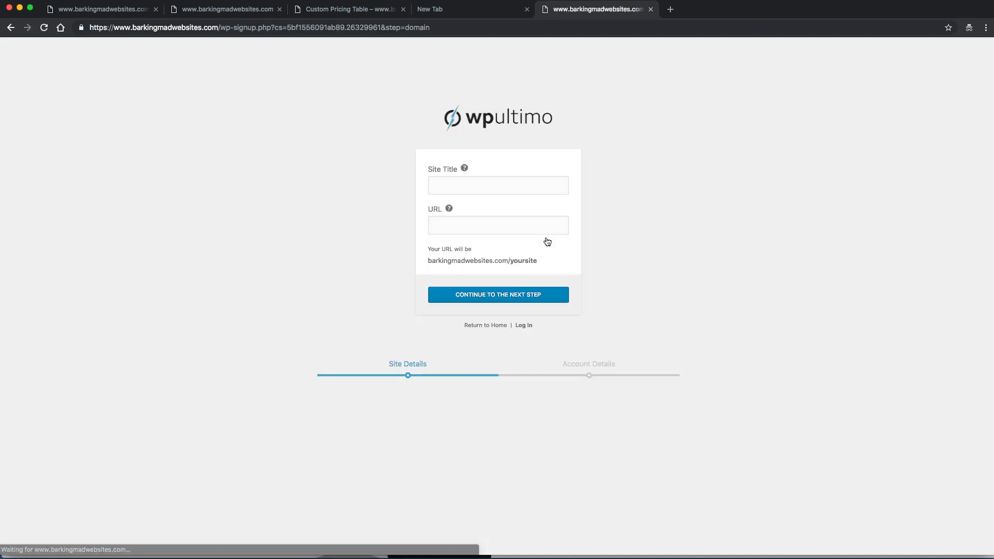
{"action": "left_click", "coordinate": [456, 181]}
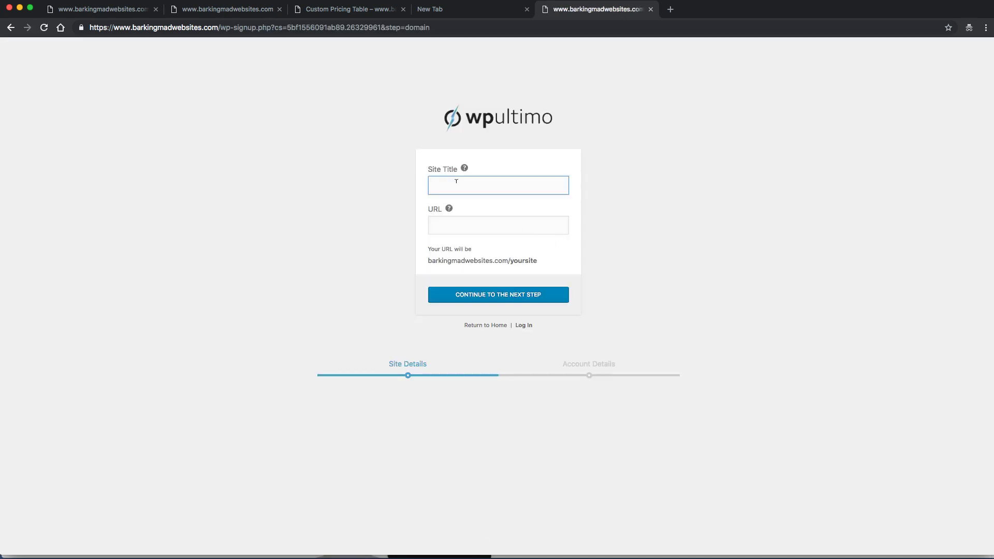